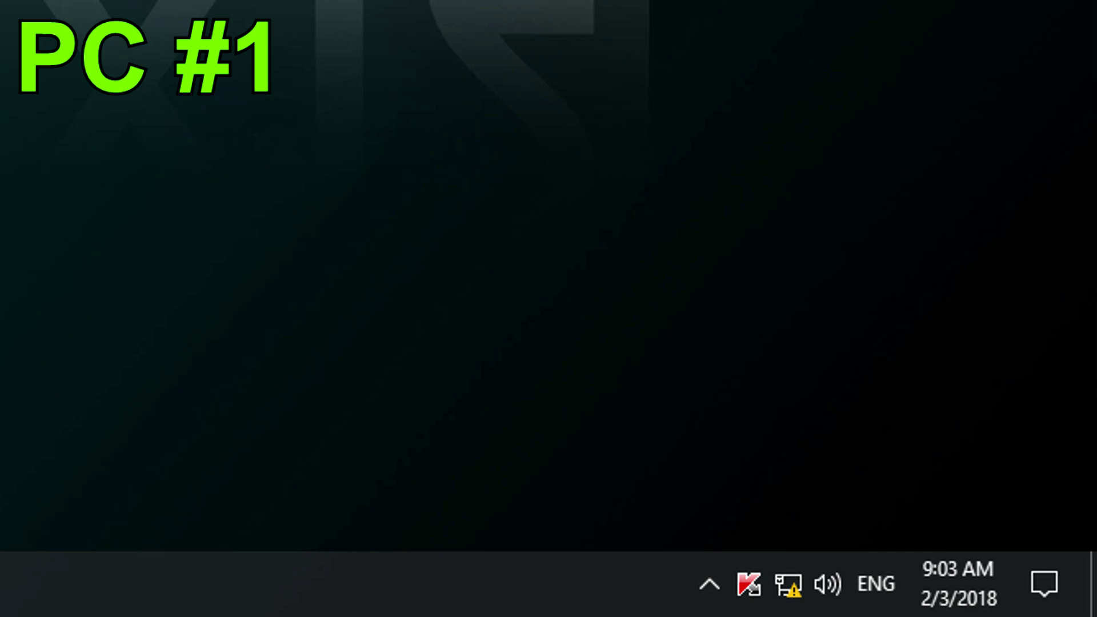
- Open Advanced sharing settings from the network tray icon's Network & Internet settings
right_click(788, 597)
left_click(773, 553)
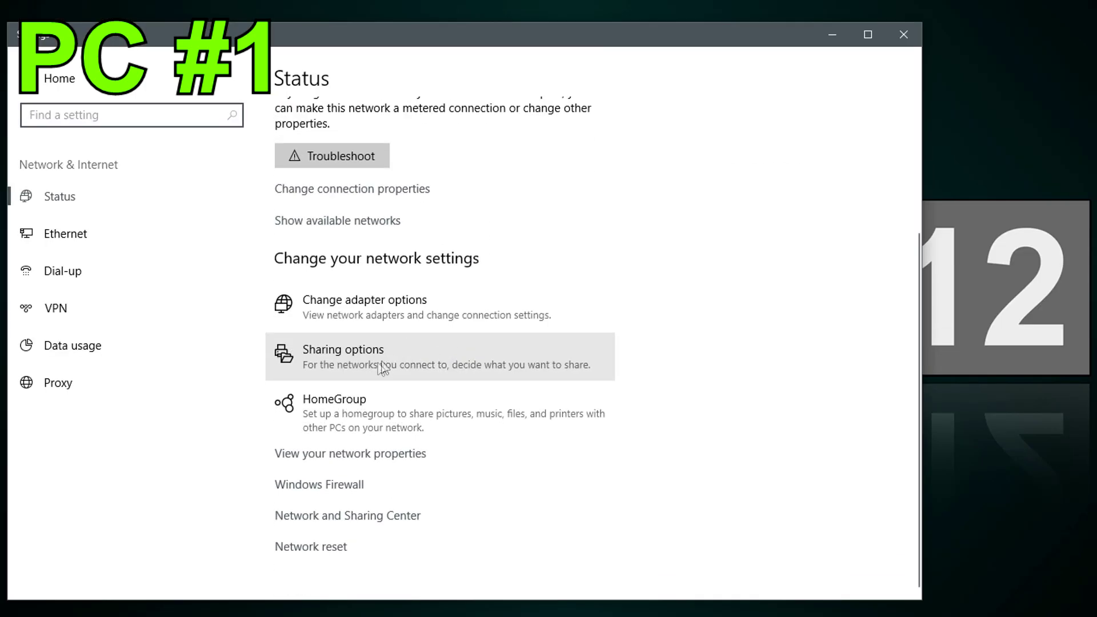
left_click(328, 365)
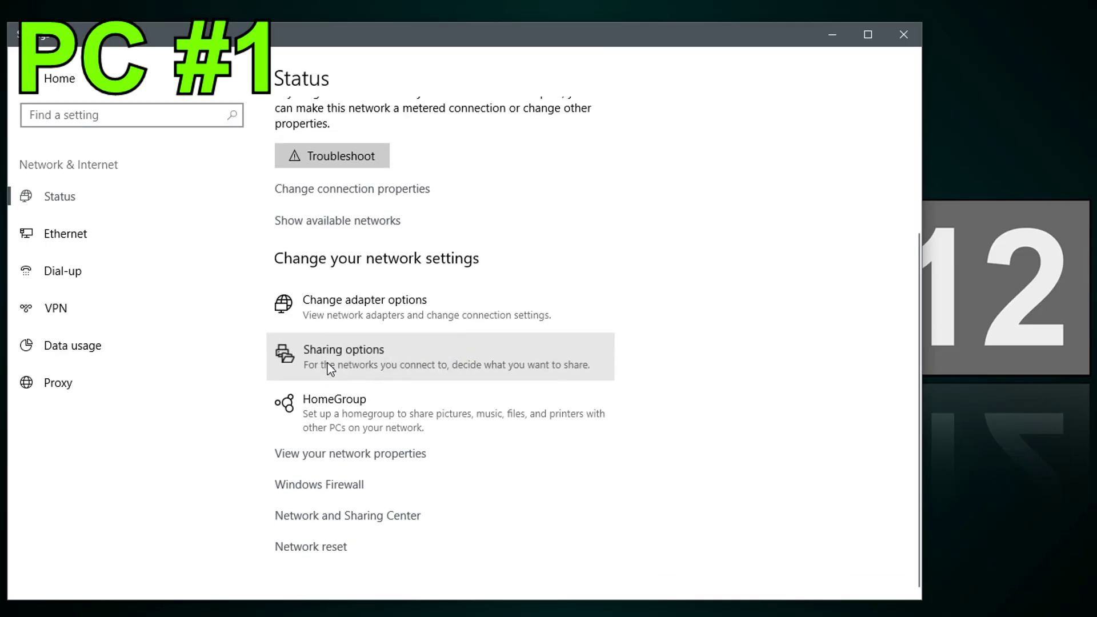
- Turn on network discovery, turn off password-protected sharing under All Networks, and save
left_click(468, 266)
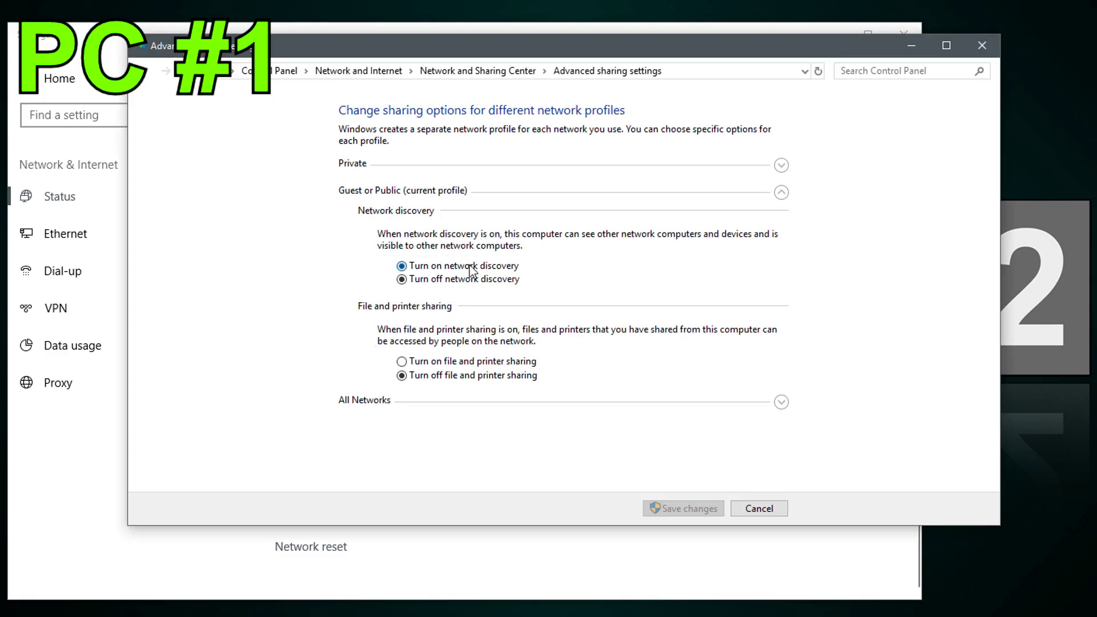
left_click(781, 165)
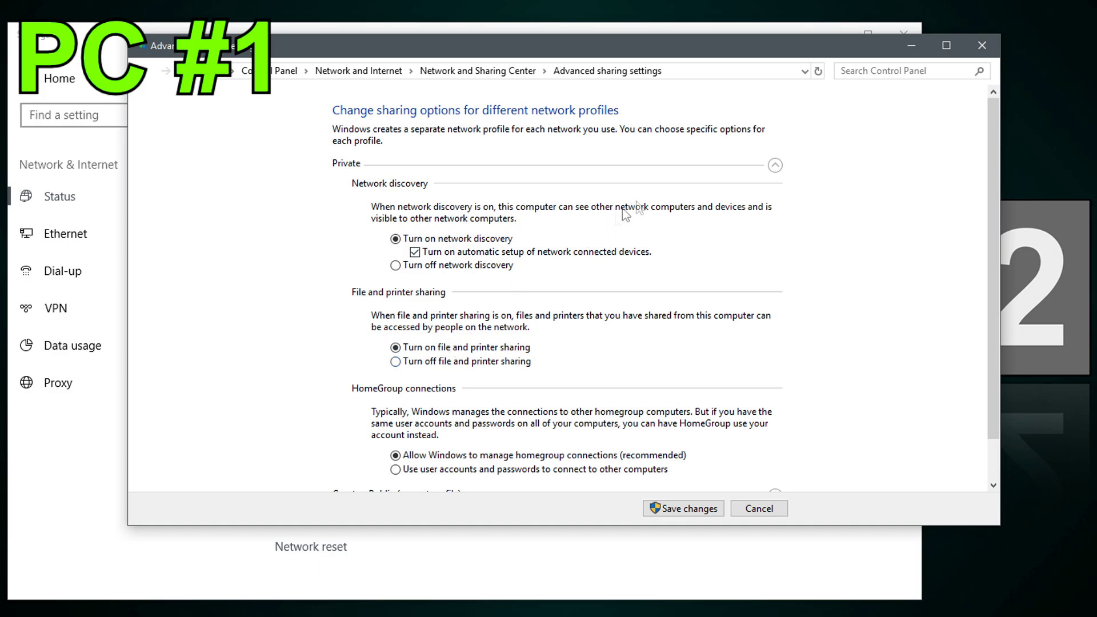
left_click(775, 165)
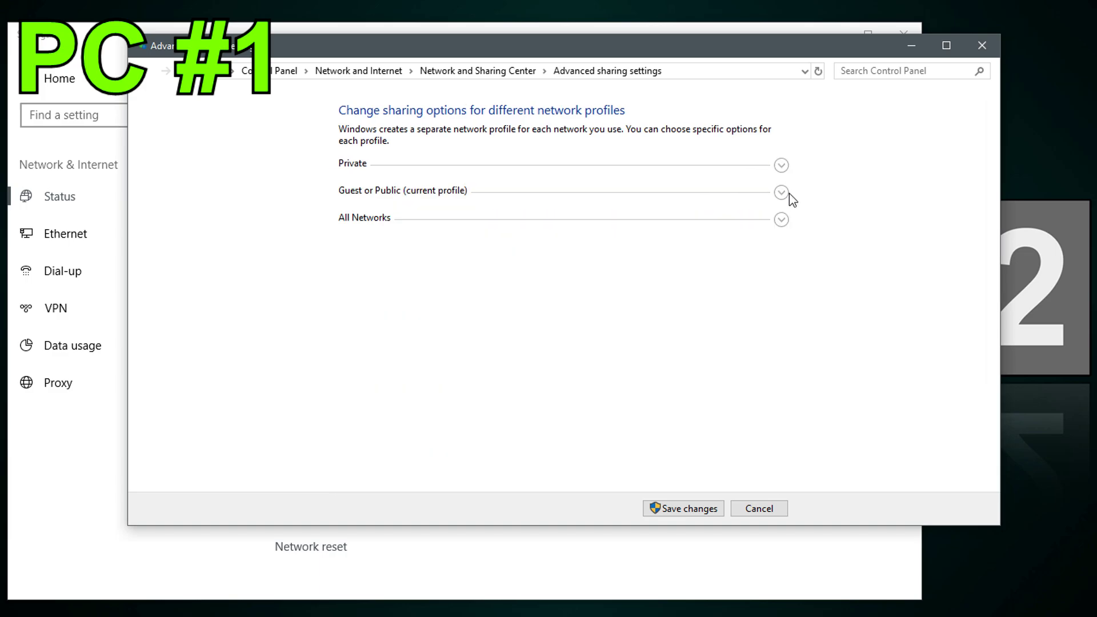
left_click(780, 220)
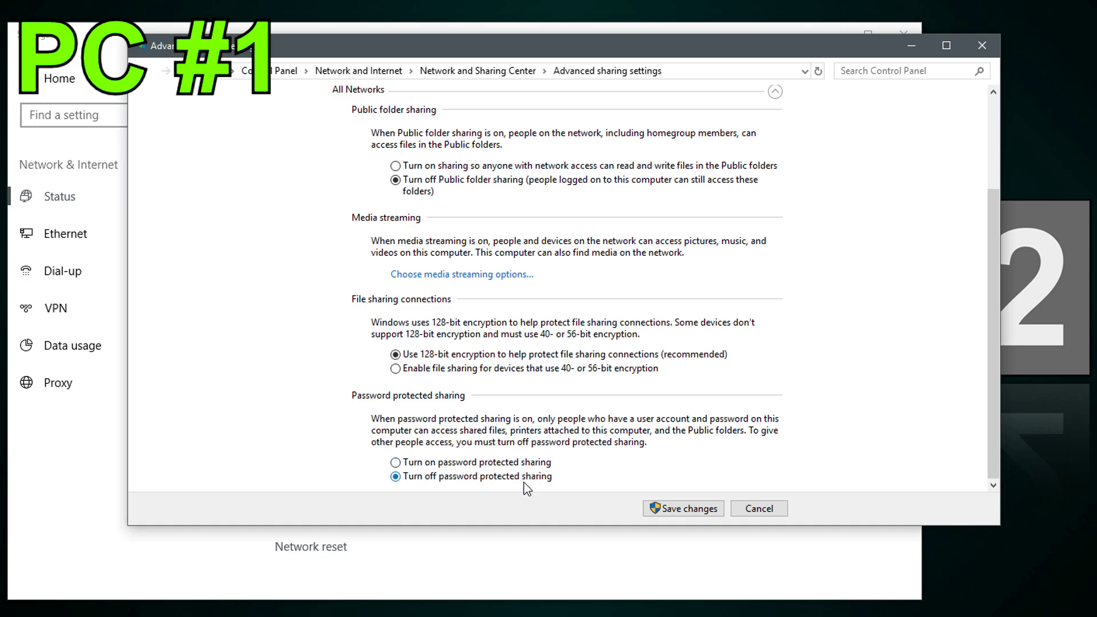
left_click(670, 510)
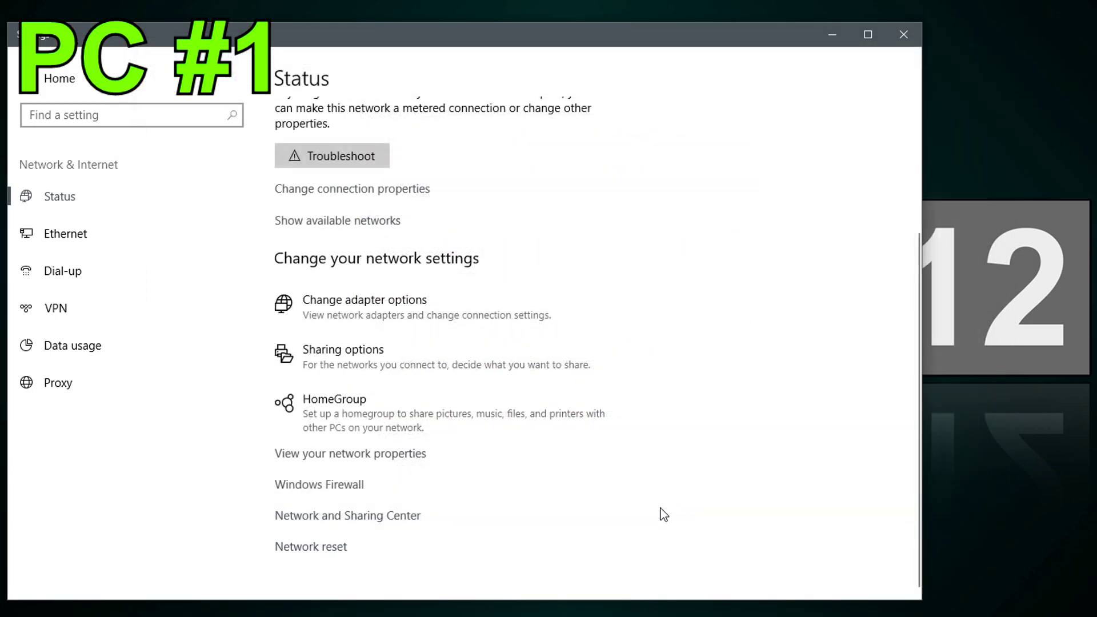
- Give the Ethernet adapter's IPv4 the static address 192.168.1.10 with subnet mask 255.255.255.0
left_click(364, 316)
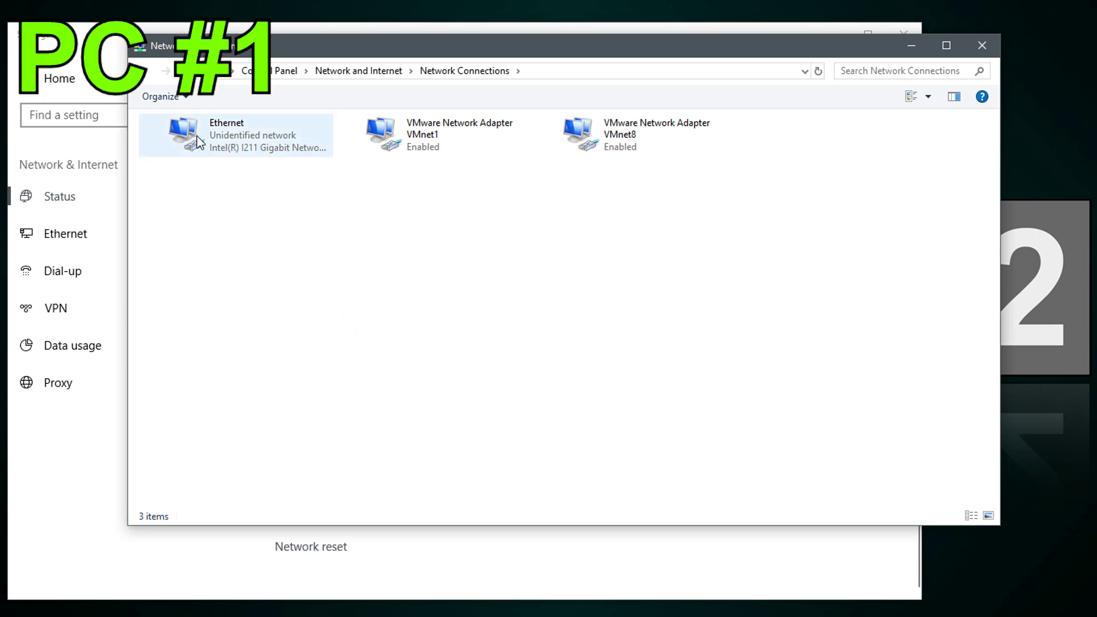
double_click(218, 140)
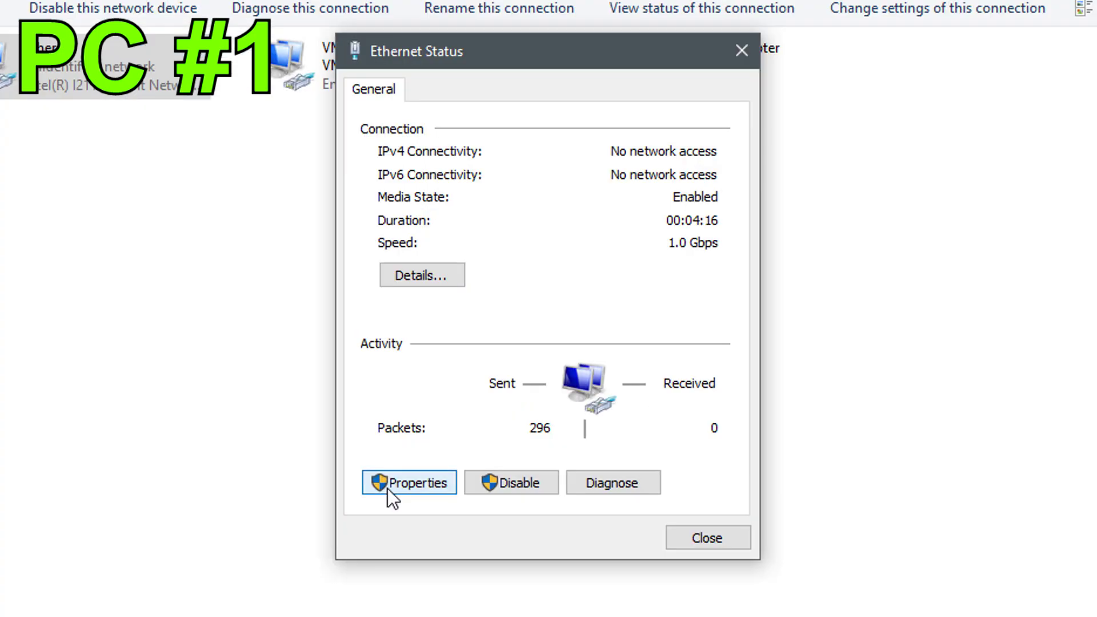
left_click(457, 410)
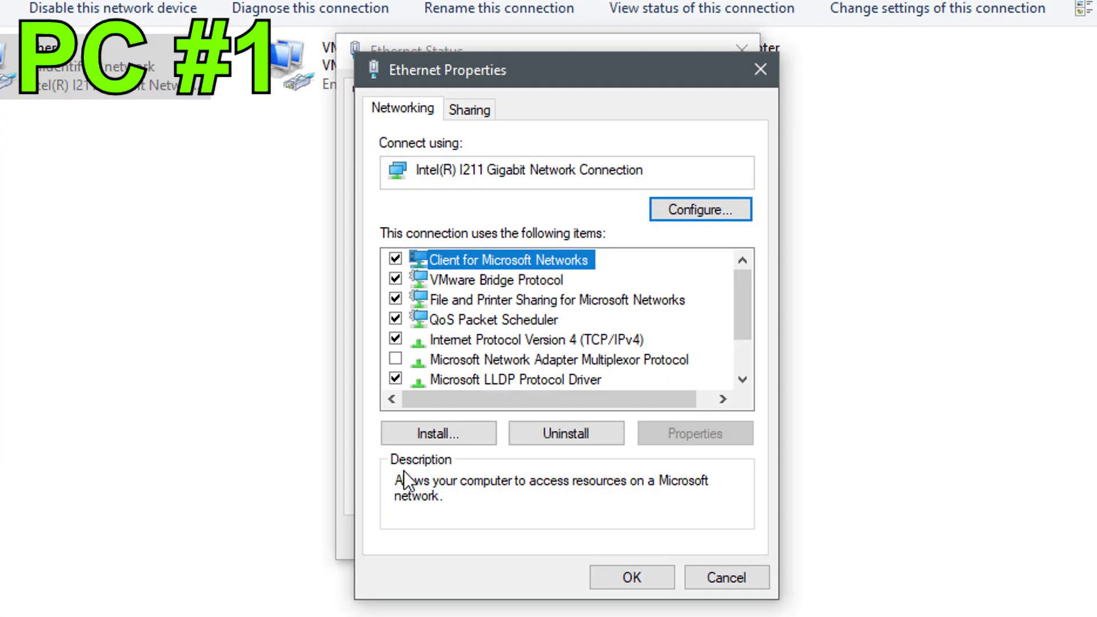
left_click(490, 341)
left_click(714, 433)
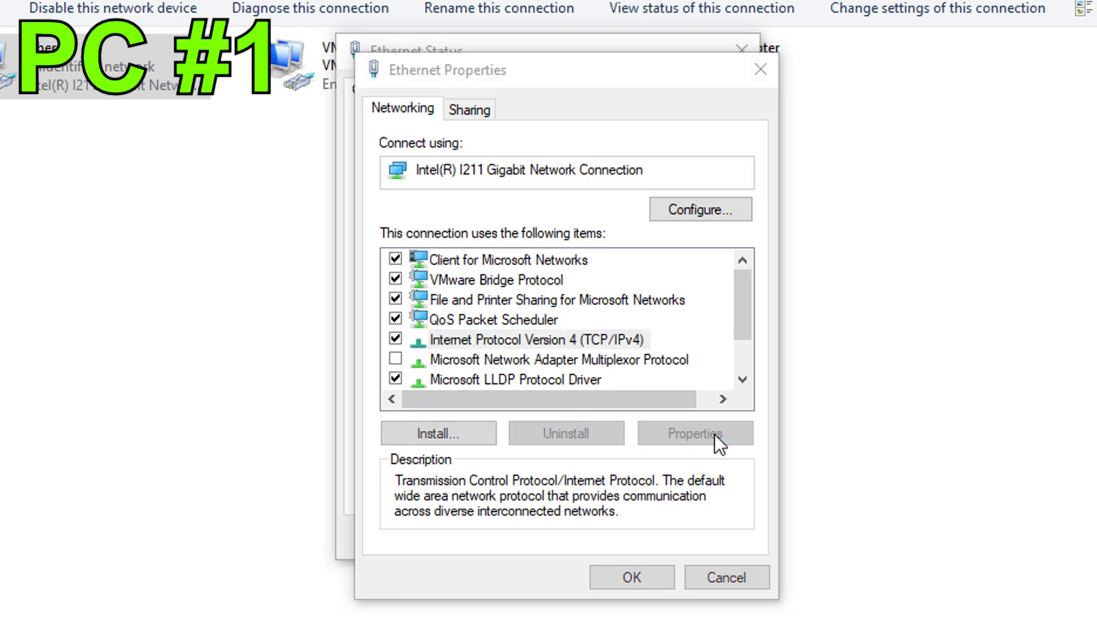
left_click(468, 256)
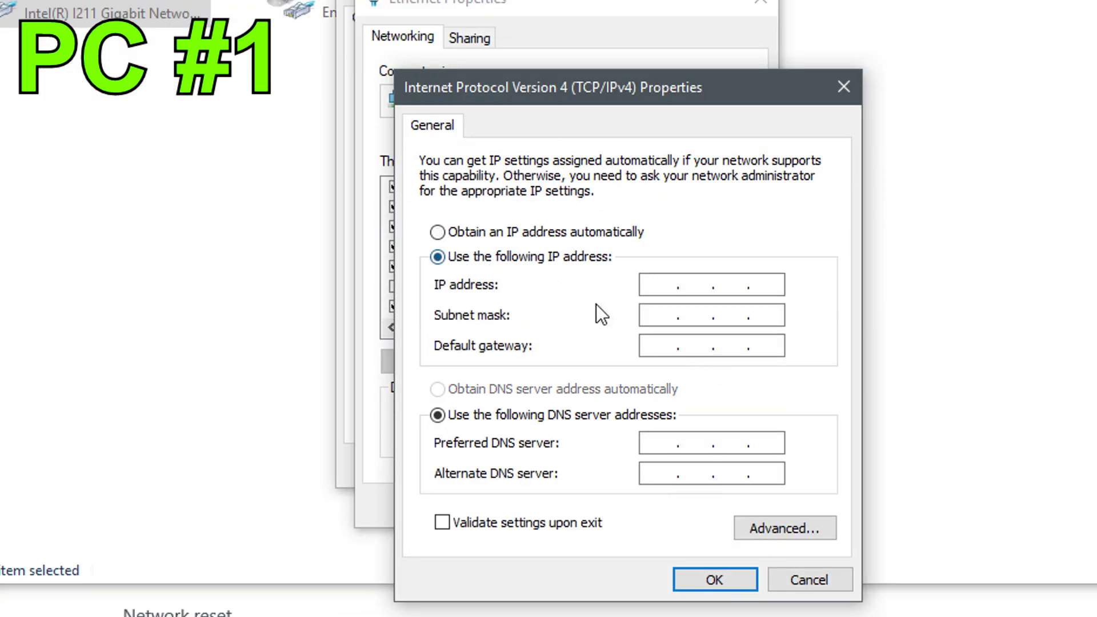
type("192.168.1.10")
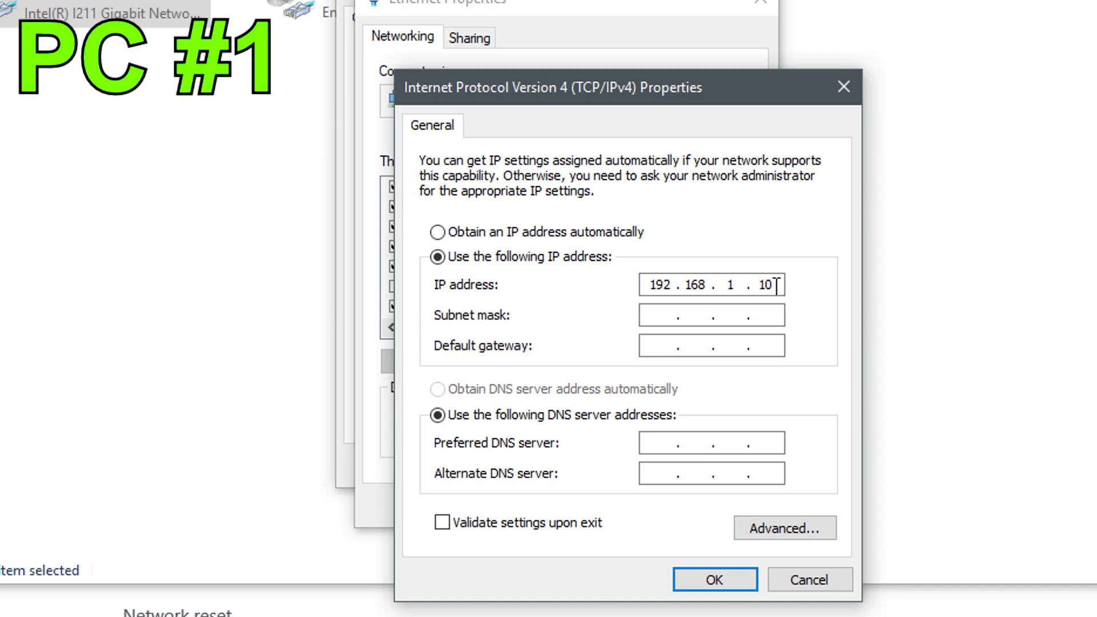
left_click(655, 318)
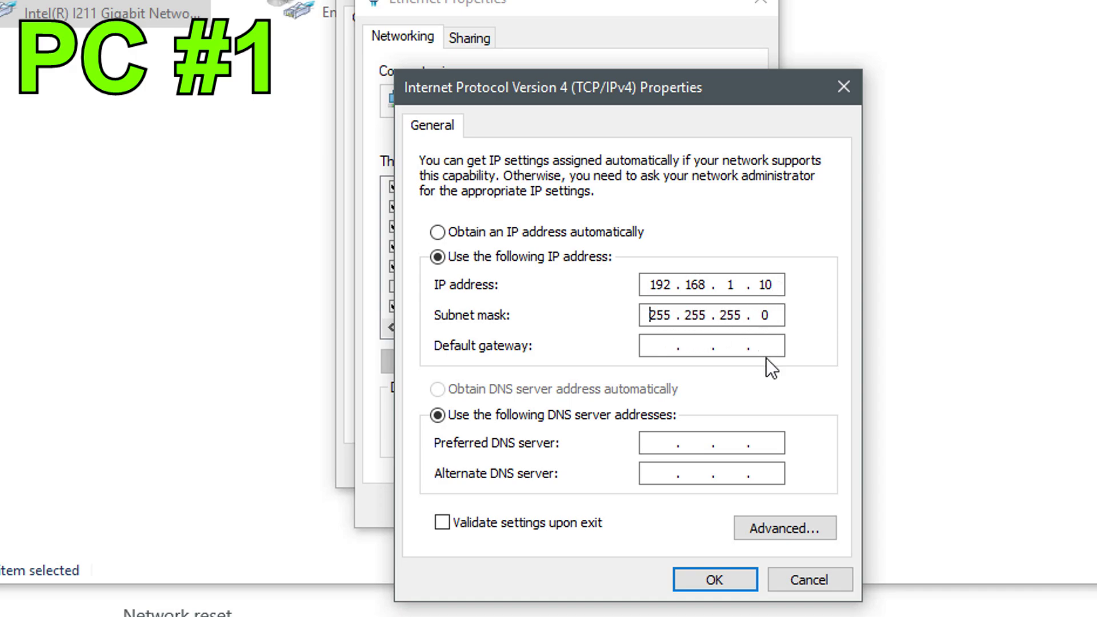
left_click(710, 581)
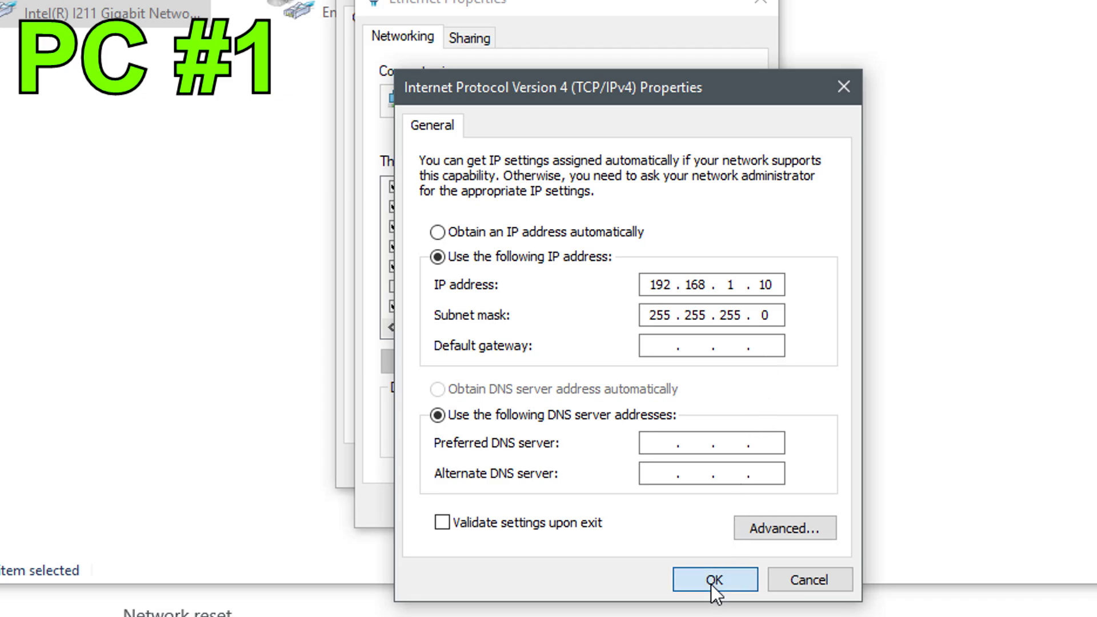
left_click(624, 508)
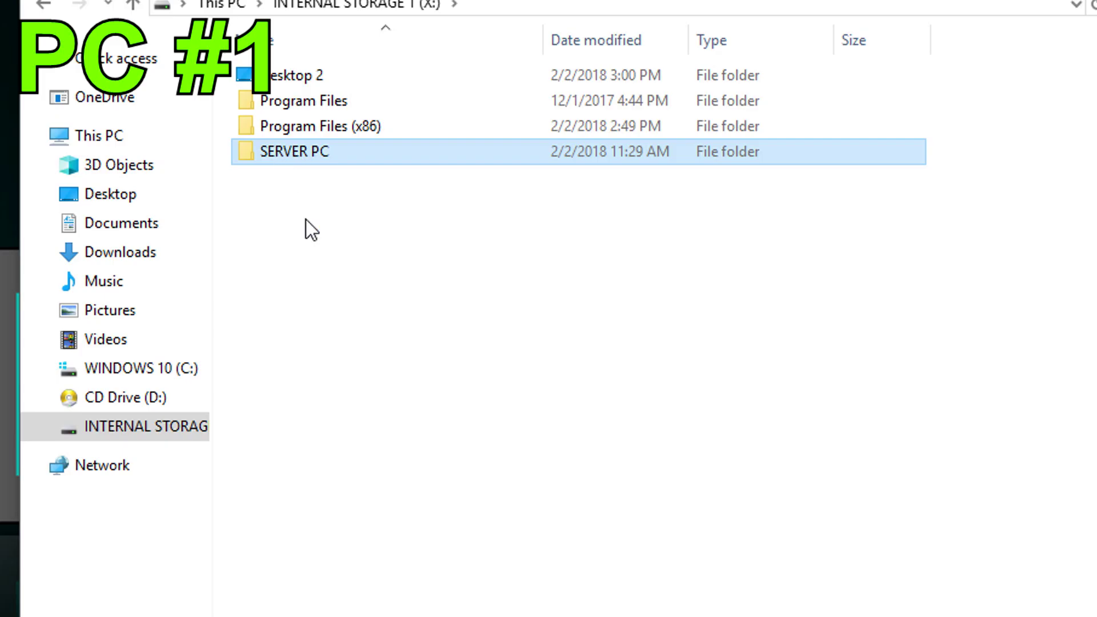
- Share the SERVER PC folder with specific people, adding Everyone to the list
right_click(277, 147)
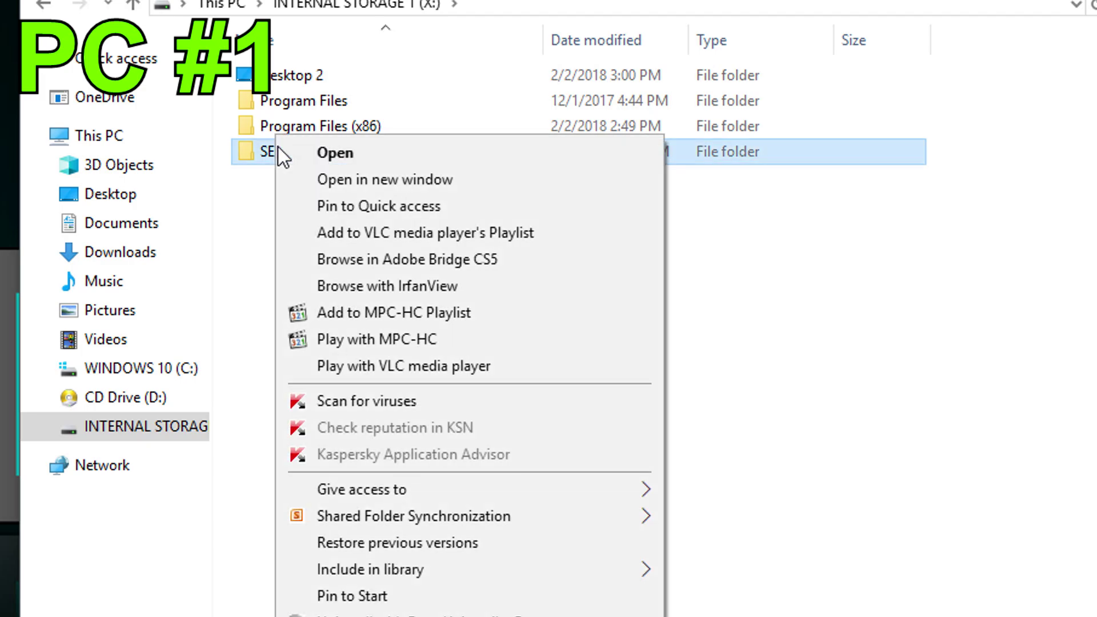
mouse_move(577, 501)
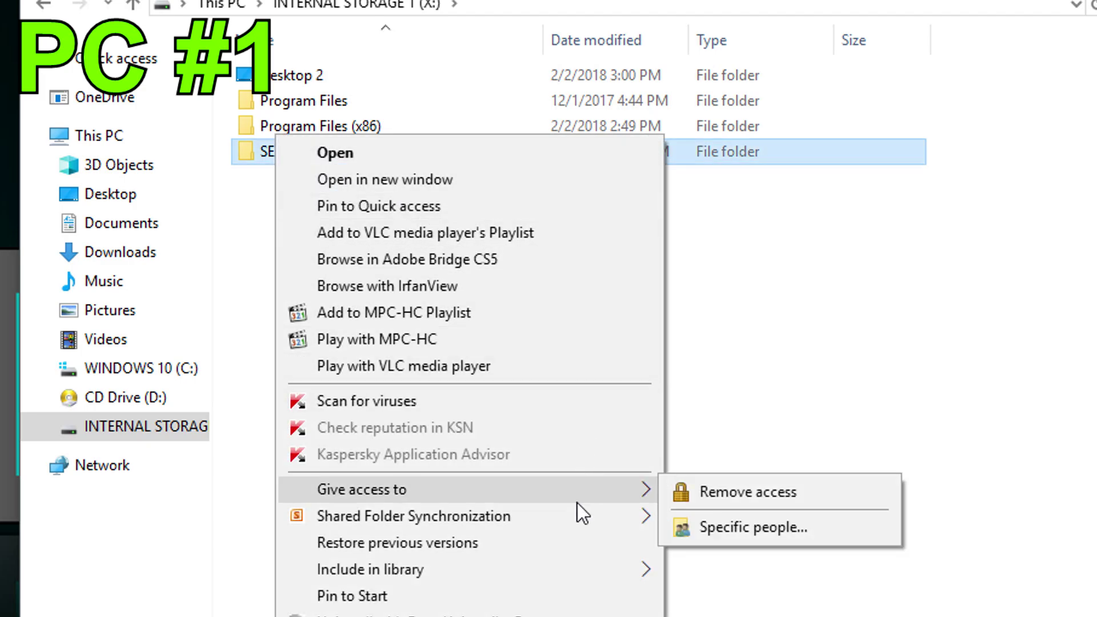
left_click(764, 528)
left_click(986, 310)
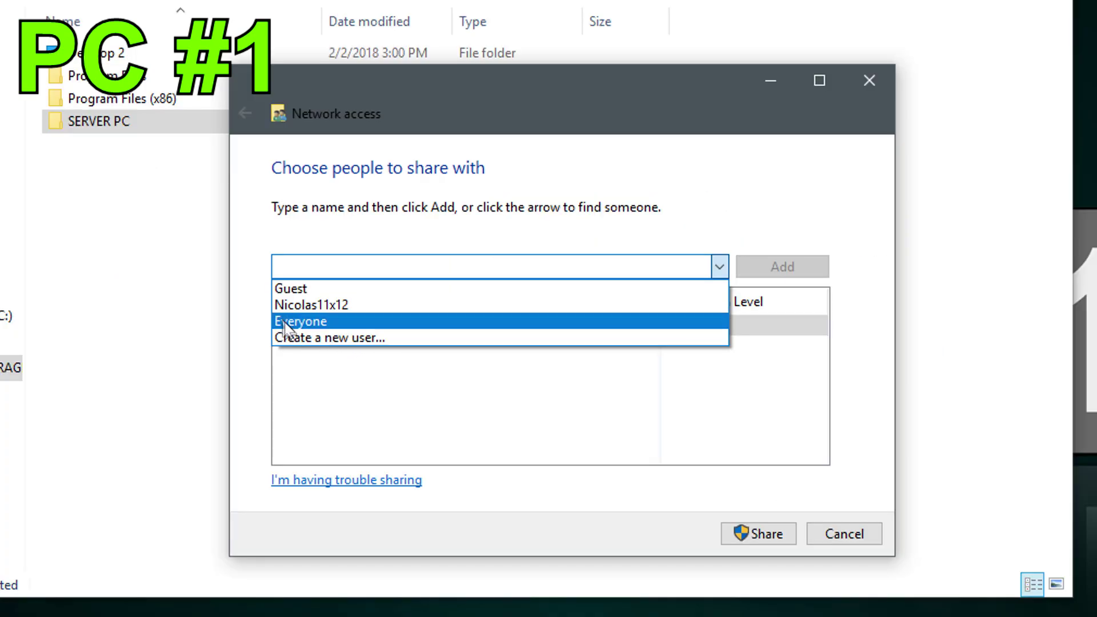
left_click(290, 321)
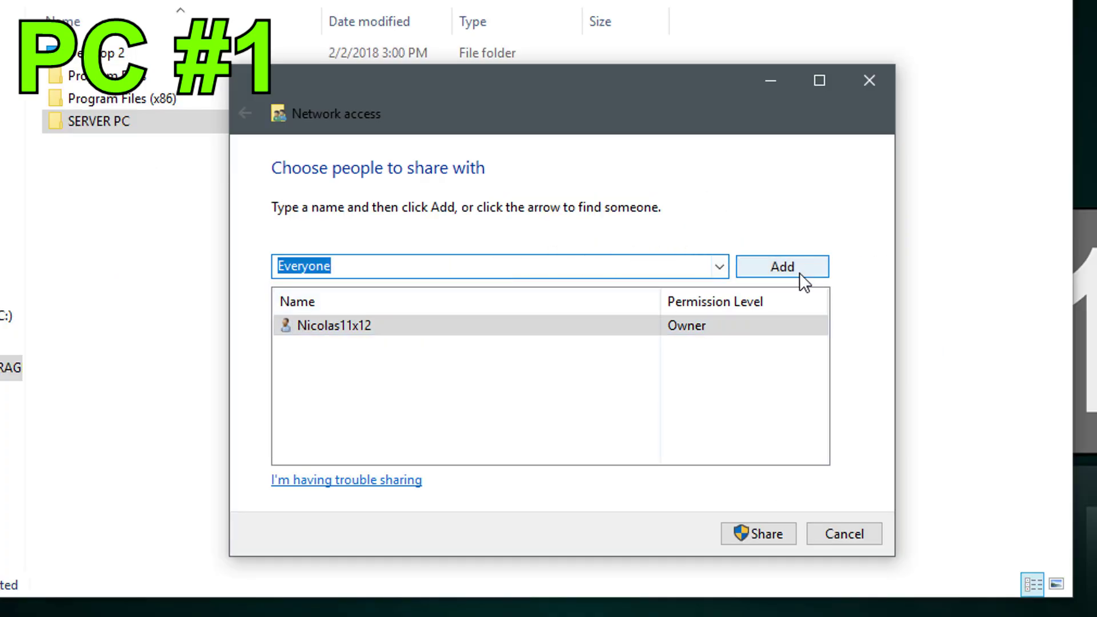
left_click(793, 269)
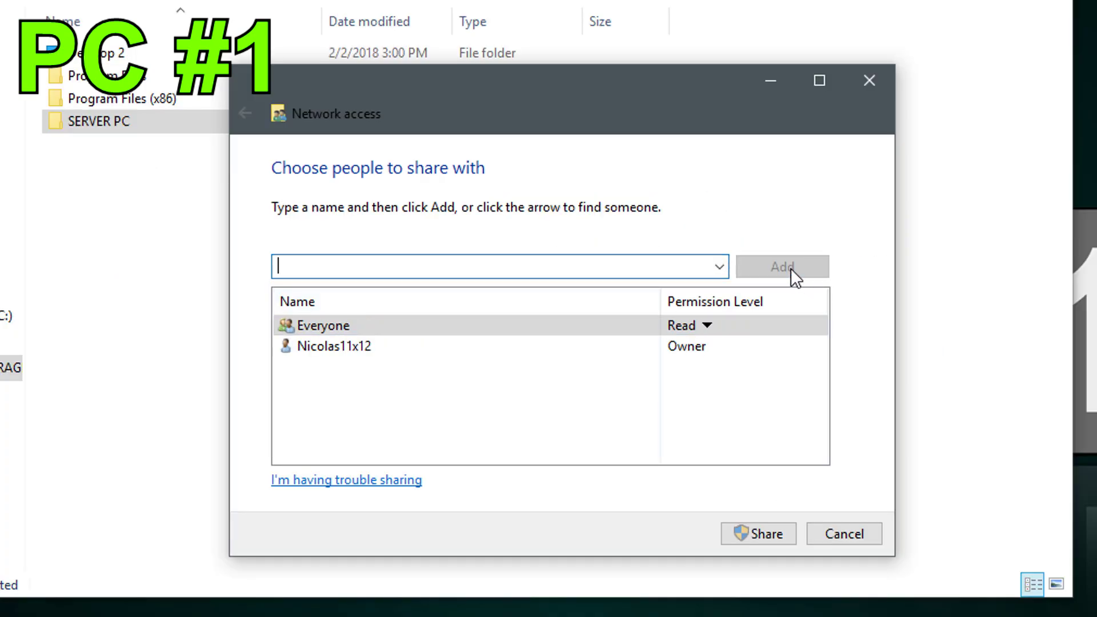
- Give Everyone Read/Write permission and finish sharing the folder
left_click(683, 328)
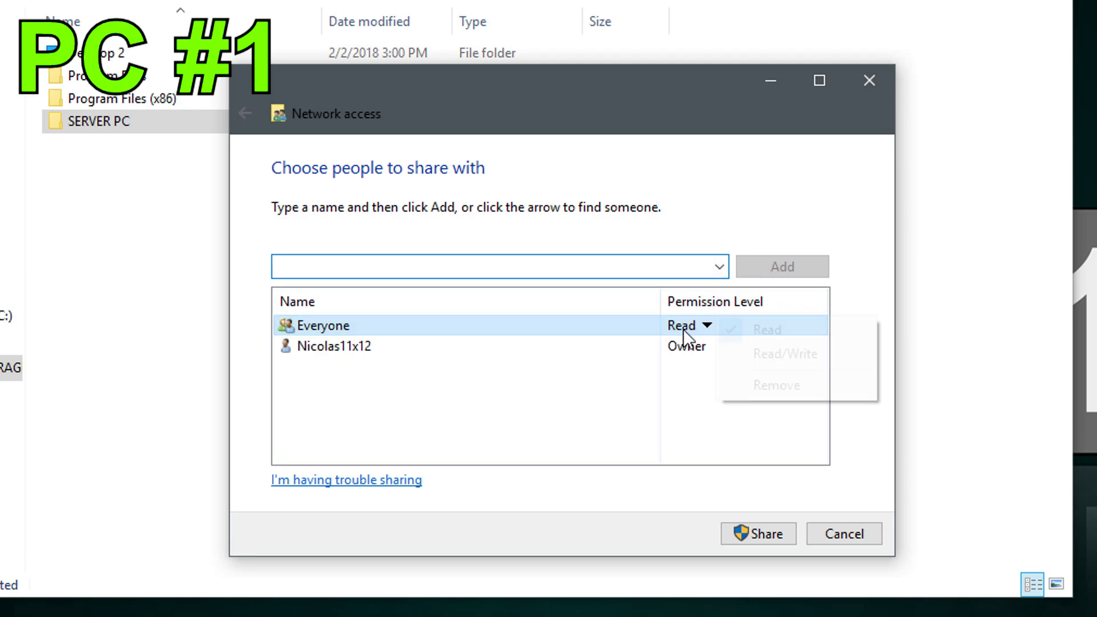
left_click(771, 358)
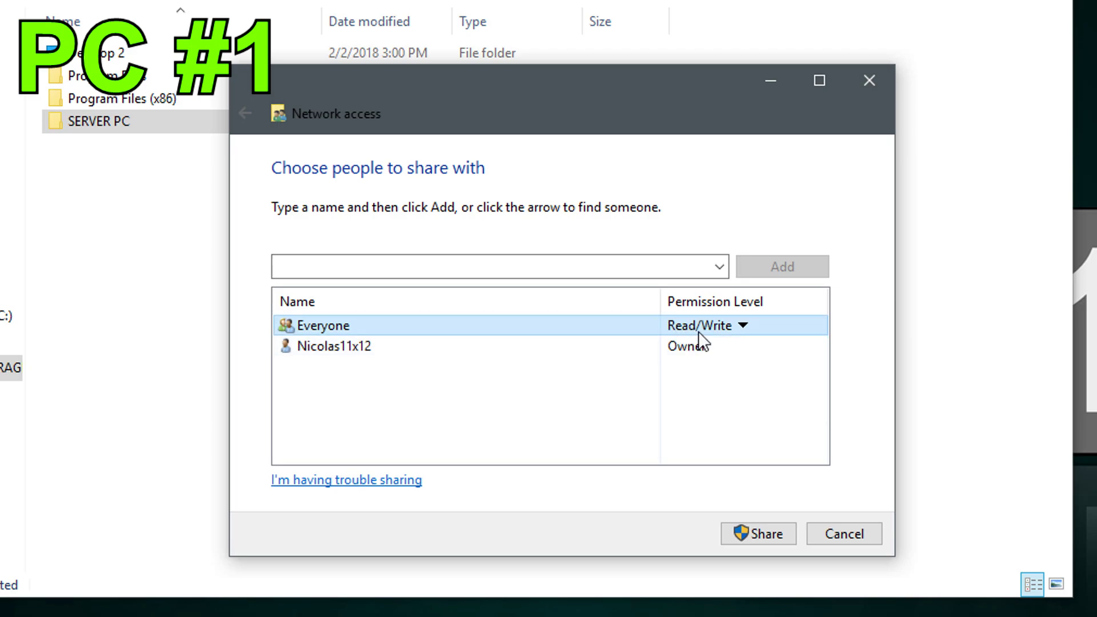
left_click(756, 537)
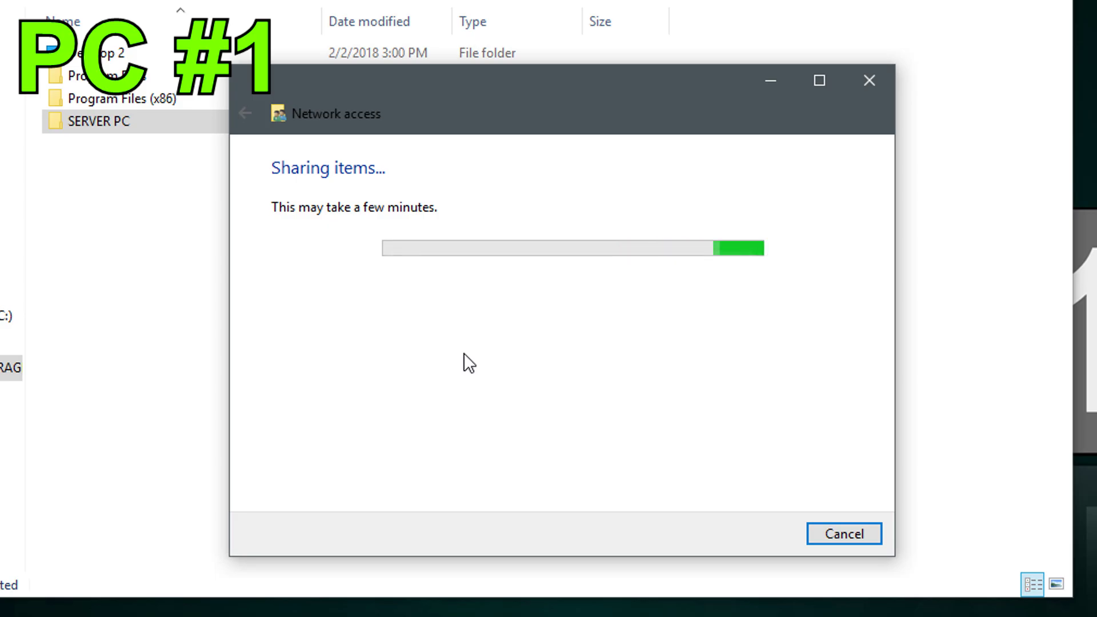
left_click(857, 533)
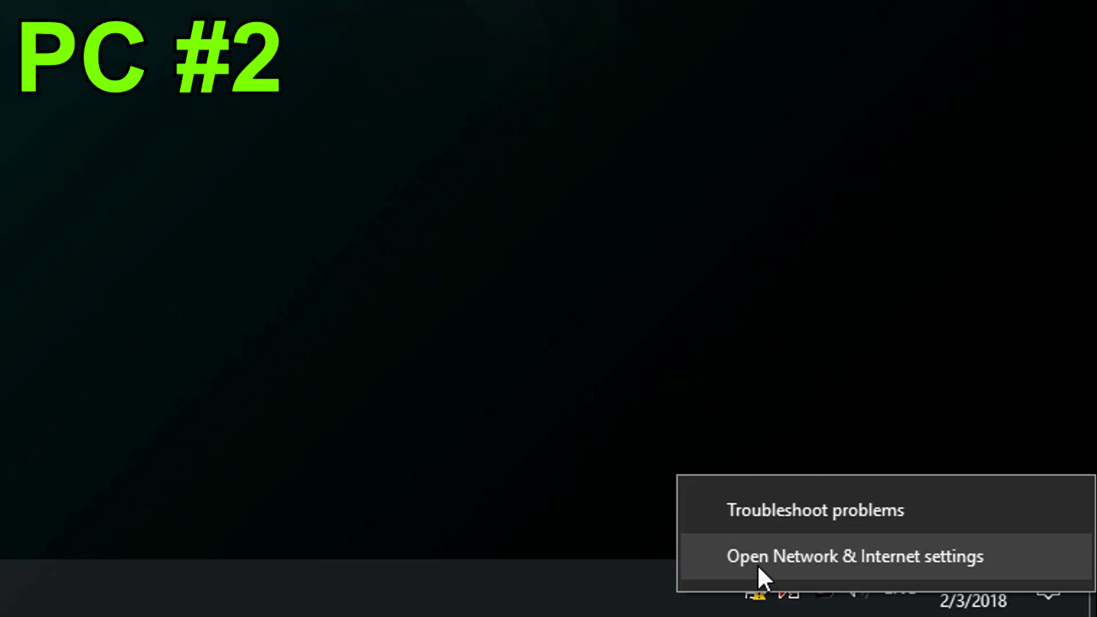
- Turn on file and printer sharing, turn off password-protected sharing, and save the changes
left_click(756, 563)
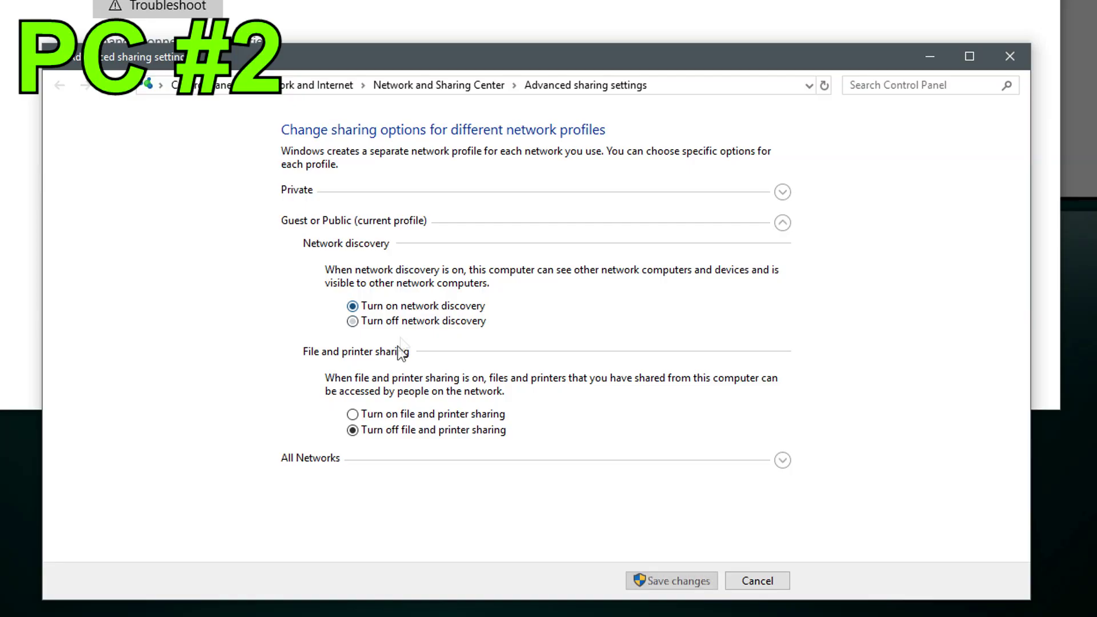
left_click(383, 414)
left_click(782, 192)
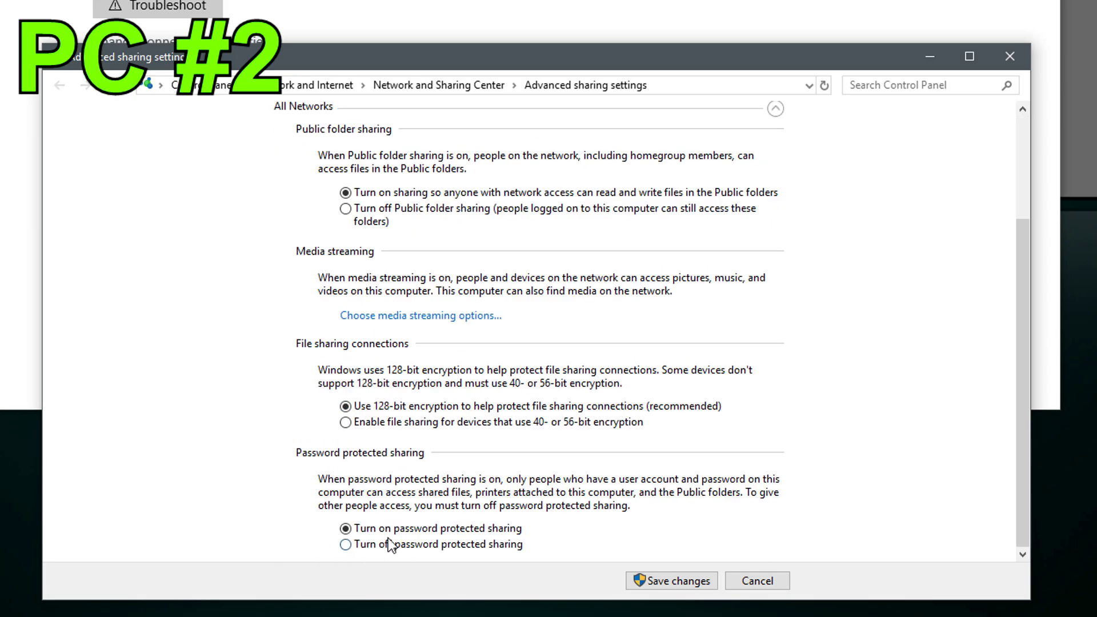
left_click(390, 545)
left_click(663, 579)
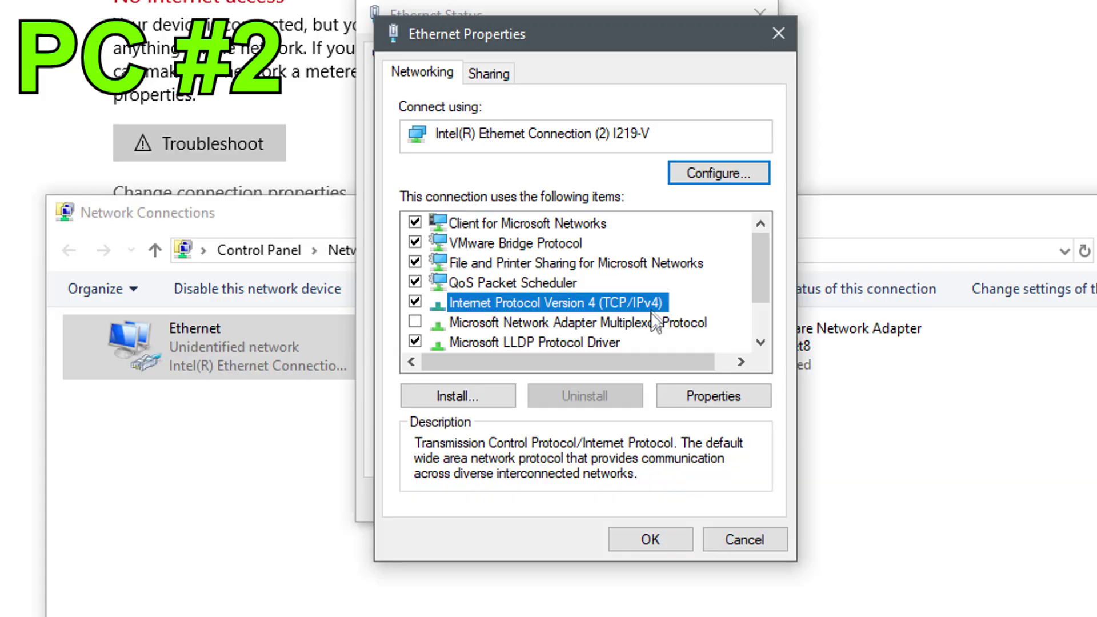
- Set the Ethernet IPv4 to static 192.168.1.20 with subnet mask 255.255.255.0
left_click(711, 393)
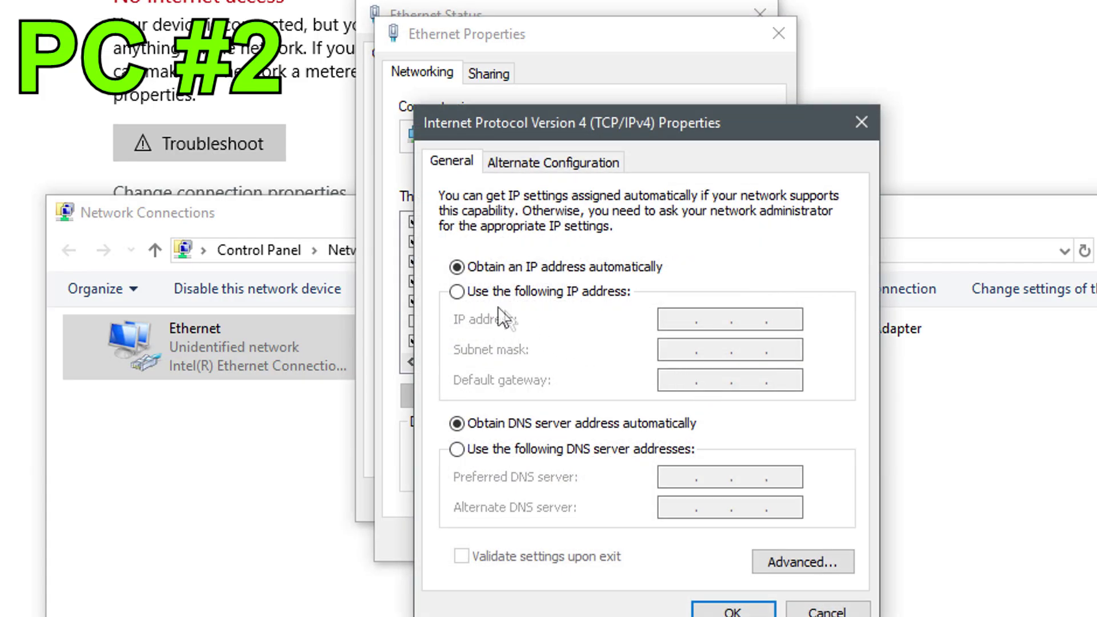
type("168 . 1 . 20")
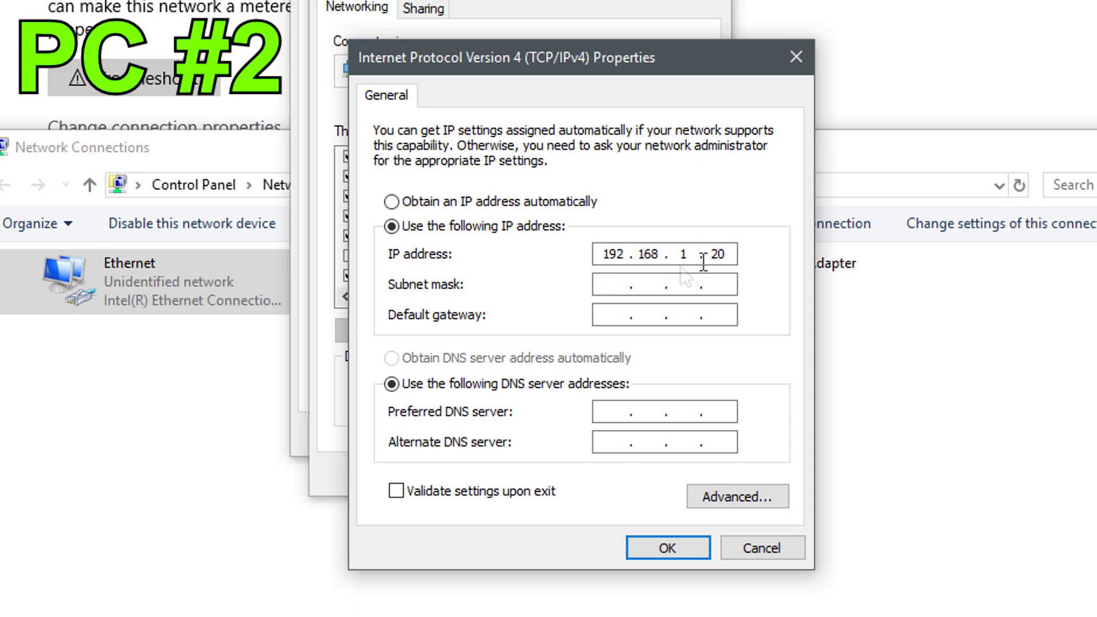
left_click(615, 284)
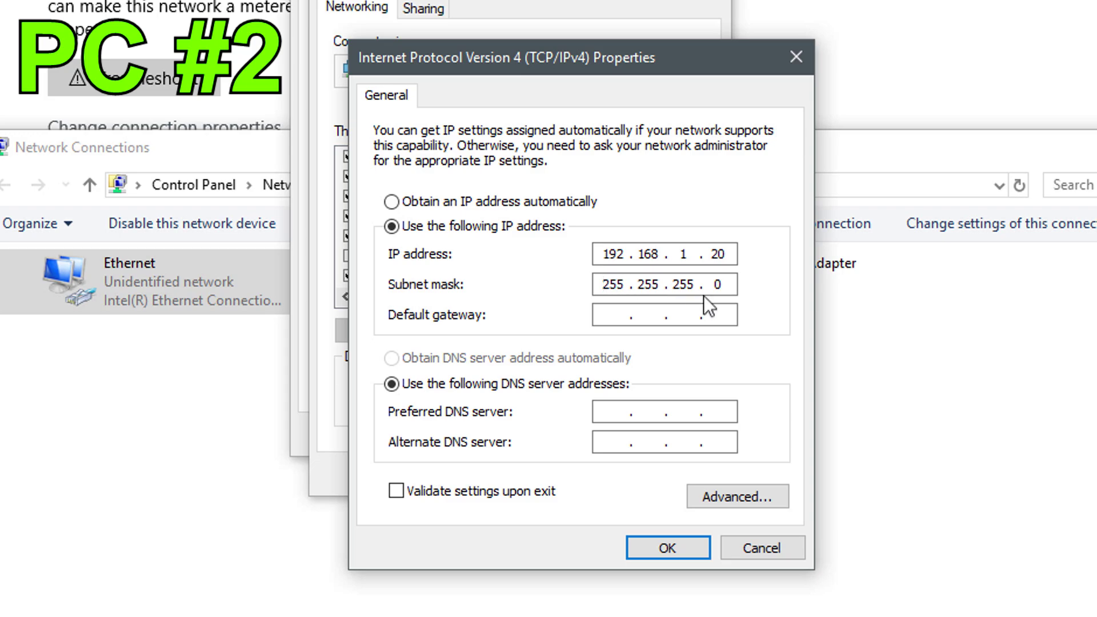
left_click(666, 548)
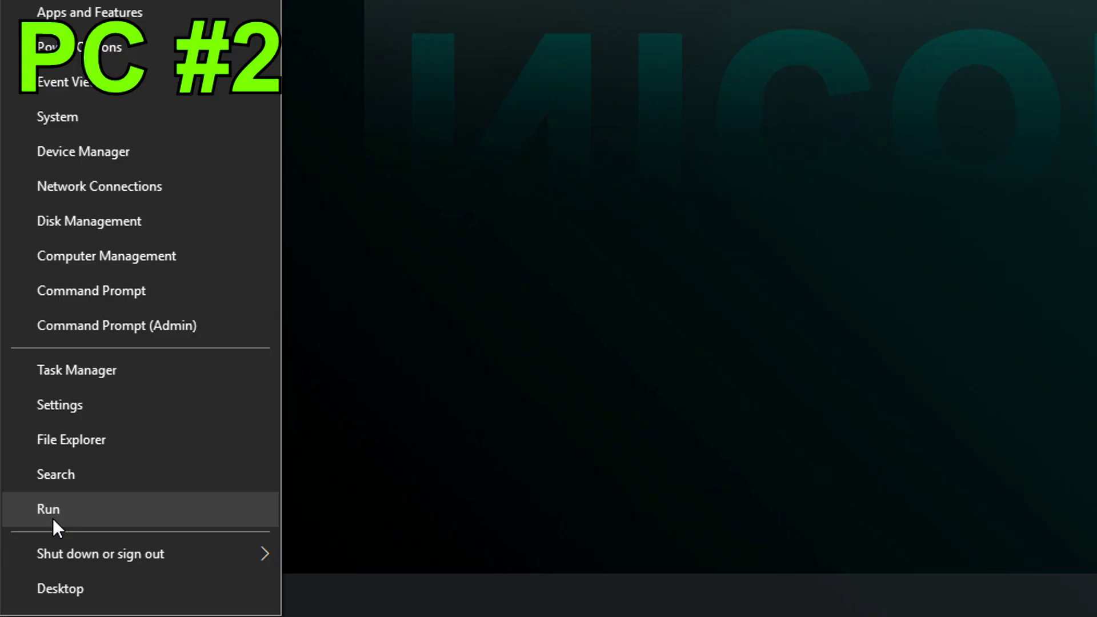
- Submit \\192.168.1.10 in the Run dialog to reach PC #1's shared folders
left_click(52, 519)
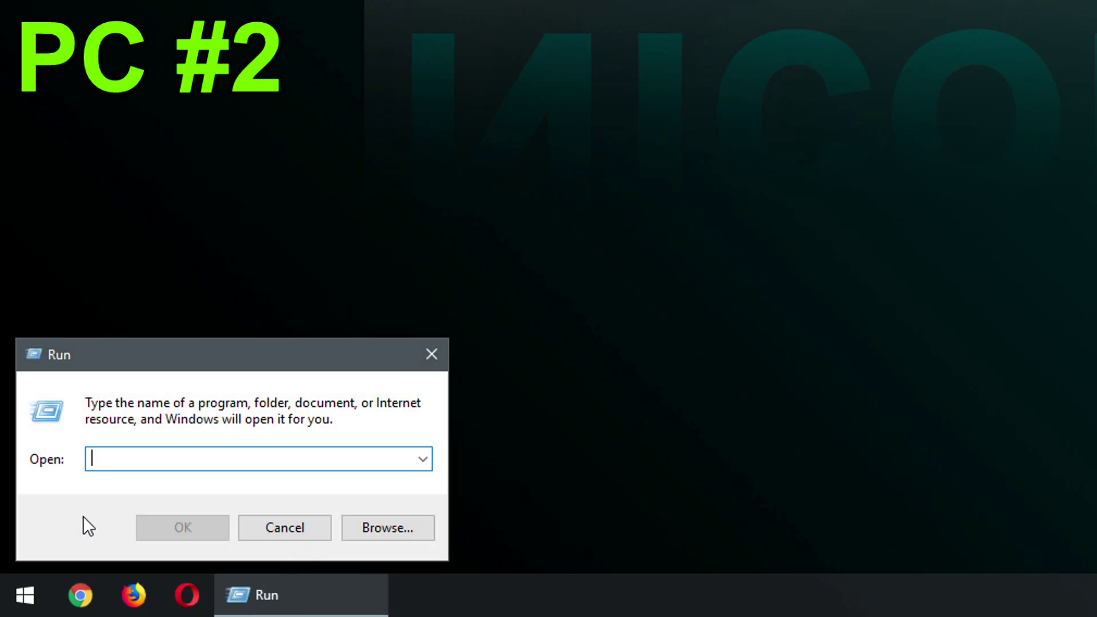
type("\\\\")
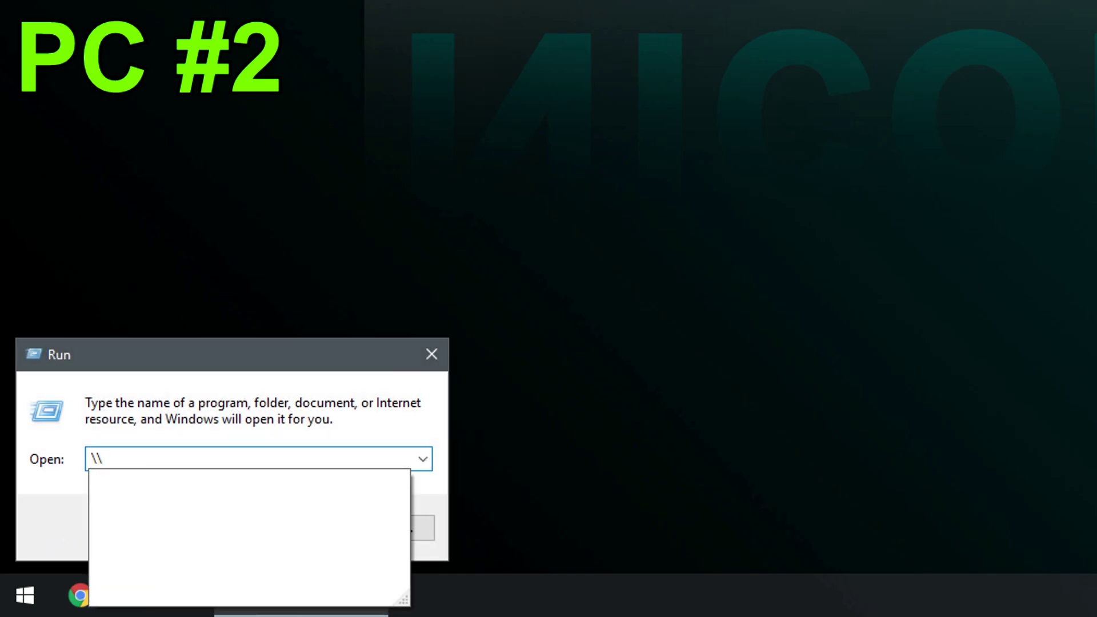
type("192.168.1.10")
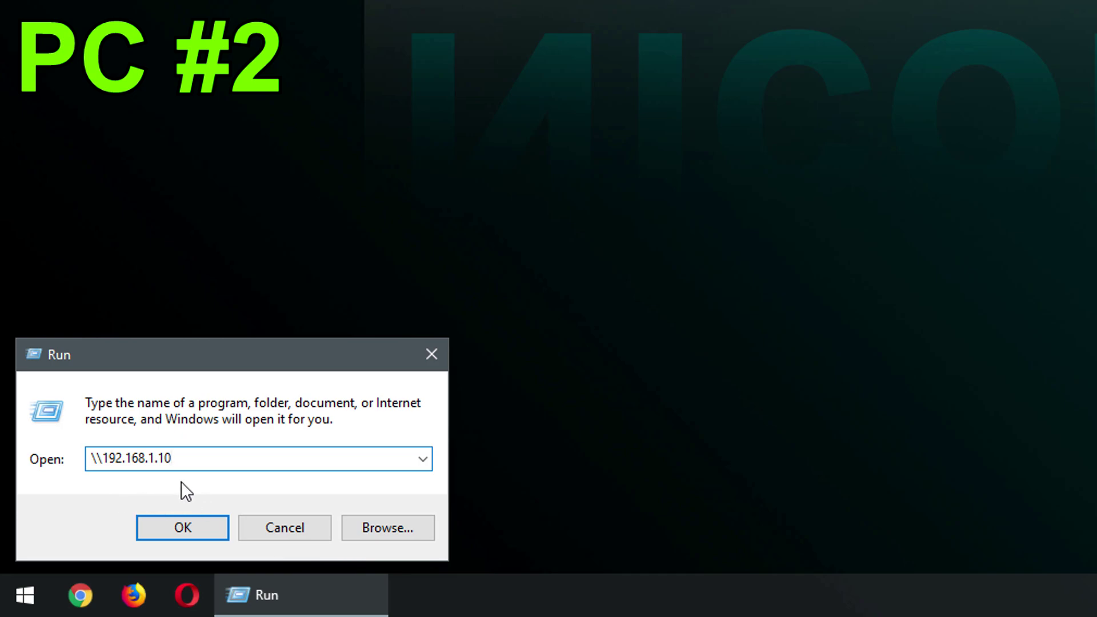
left_click(180, 533)
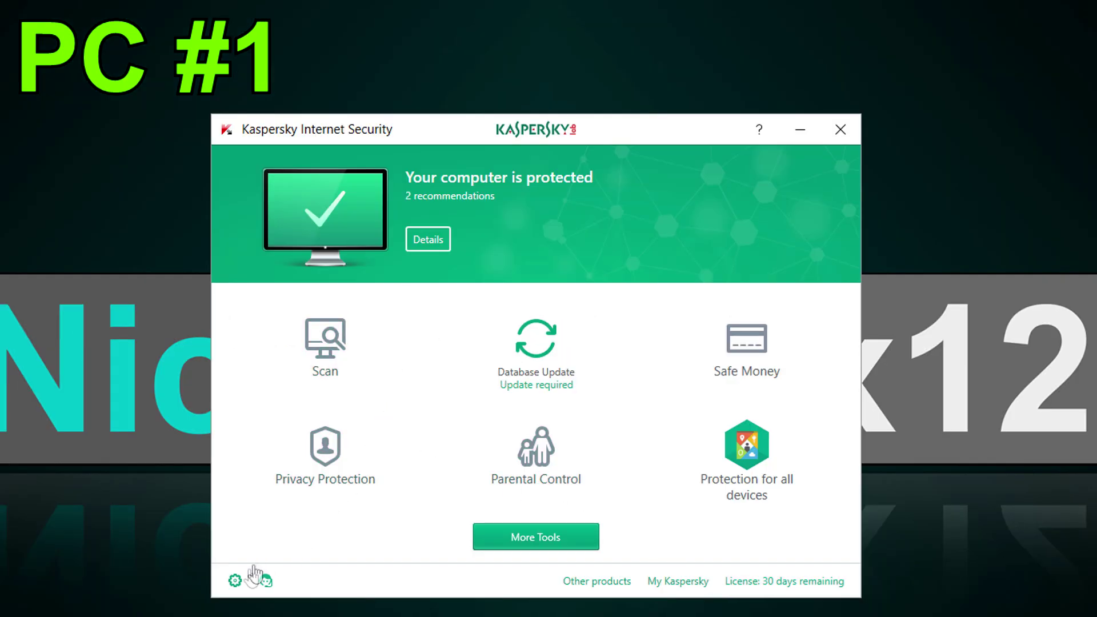
- In Kaspersky's Firewall networks, change the Ethernet connection from Public network to Local network
left_click(235, 580)
left_click(252, 242)
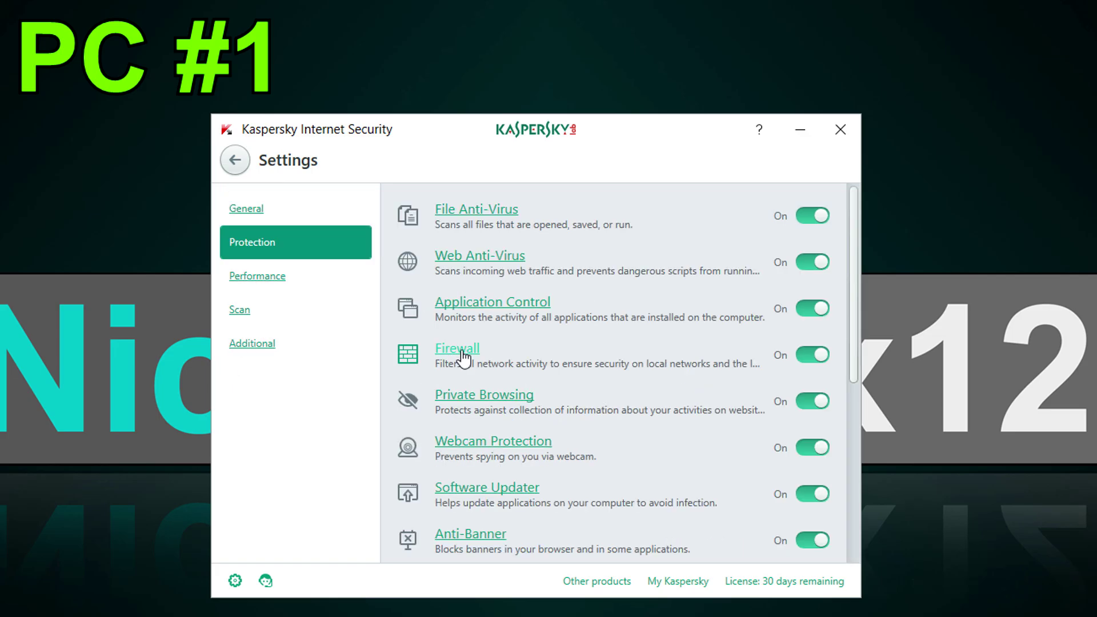
left_click(461, 349)
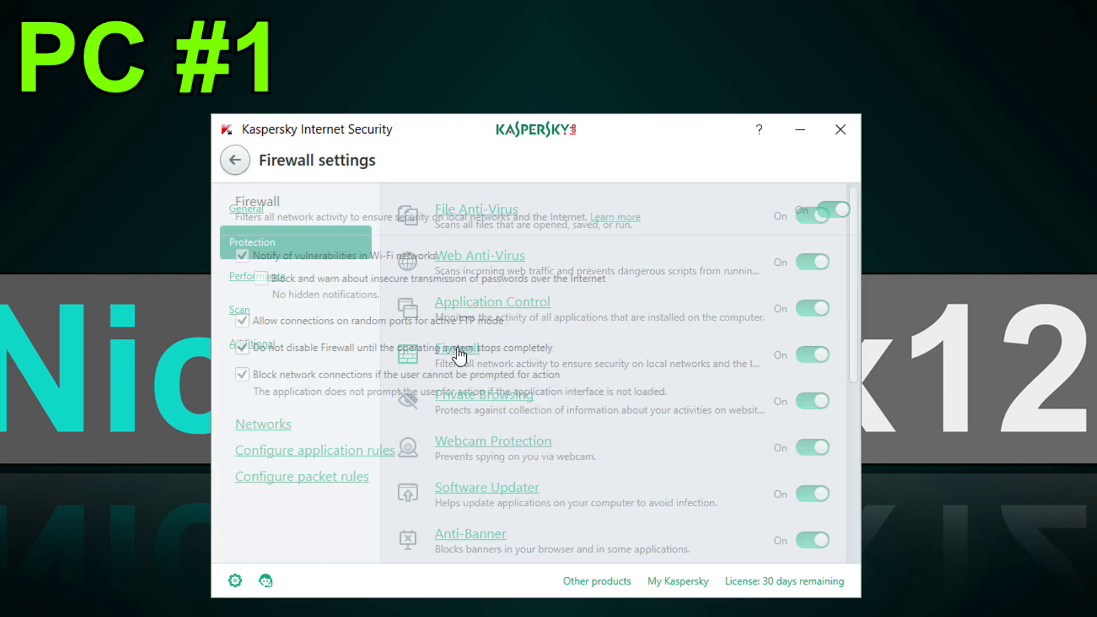
left_click(246, 424)
left_click(575, 246)
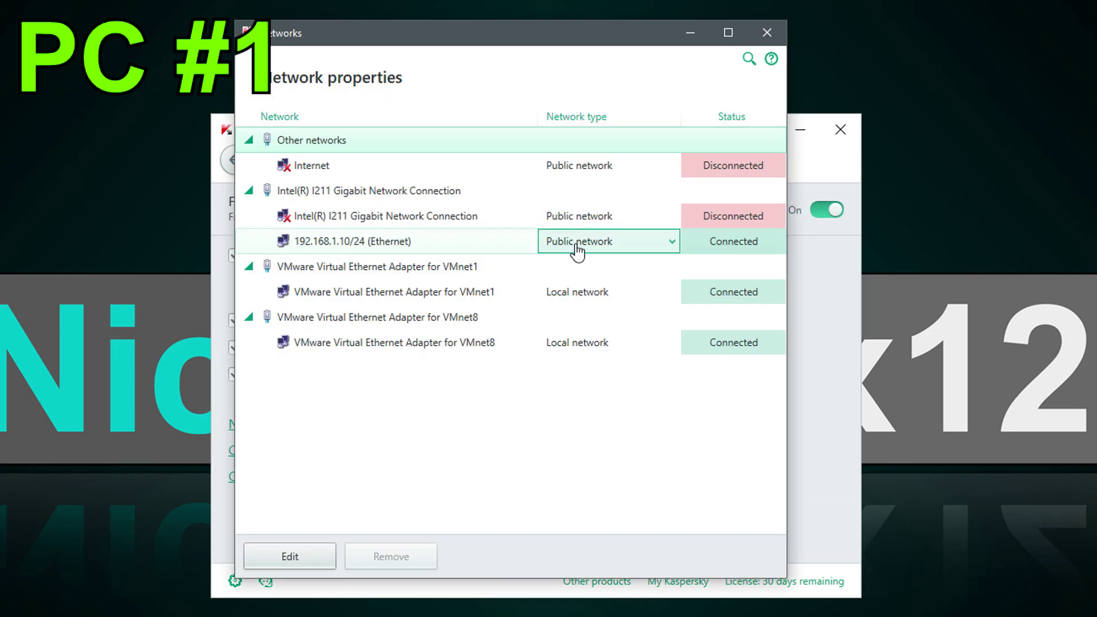
left_click(575, 244)
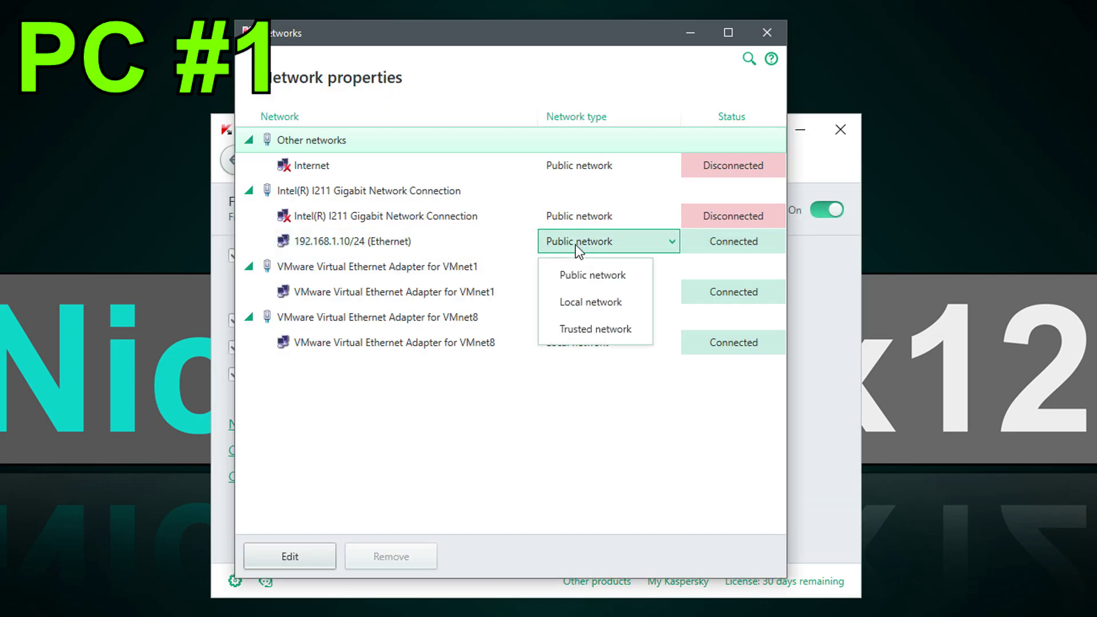
left_click(597, 303)
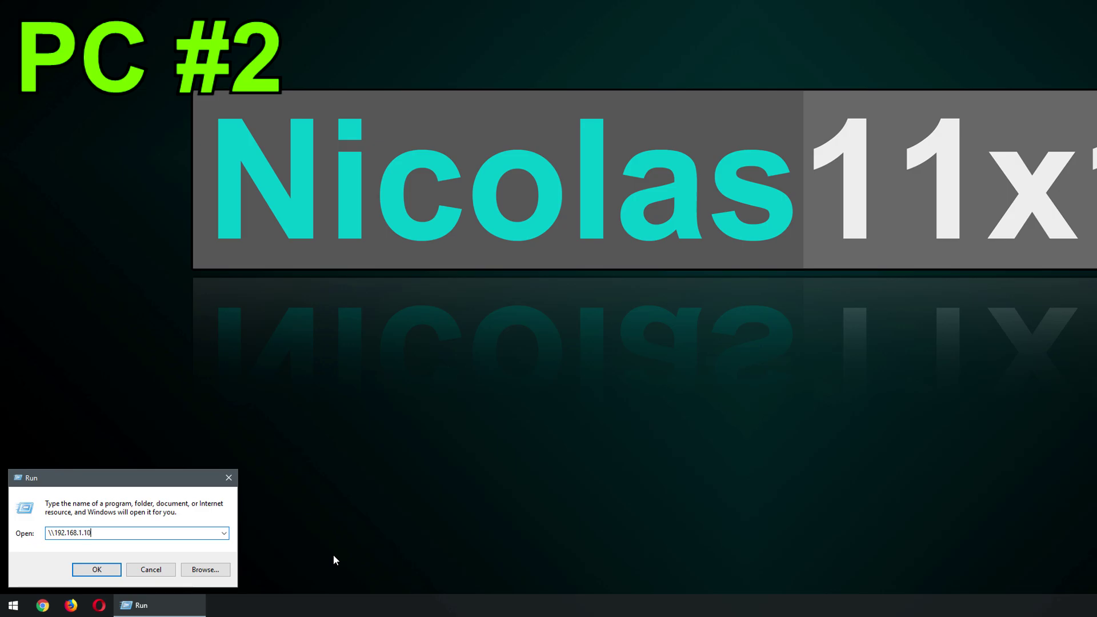
- Open \\192.168.1.10 from Run and browse into the server pc share
key("Return")
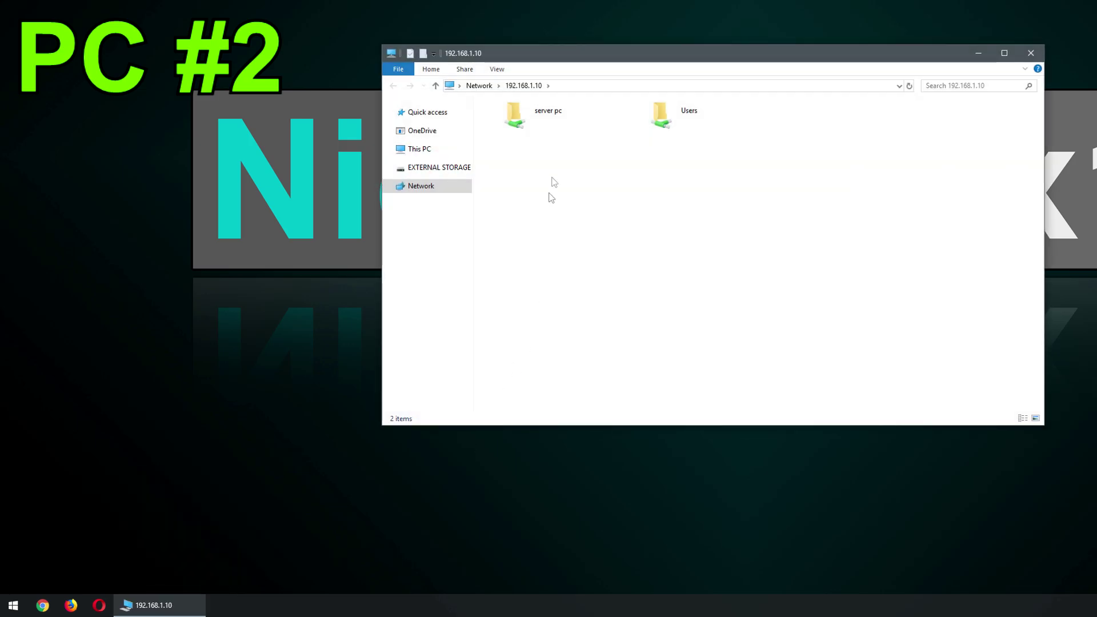
left_click(547, 124)
double_click(547, 125)
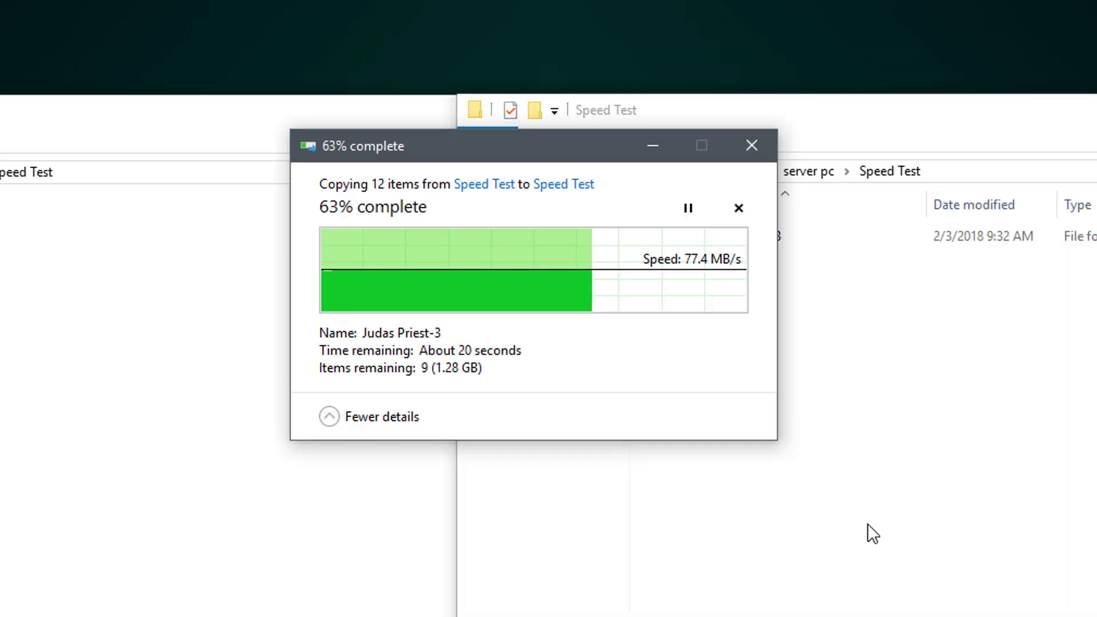